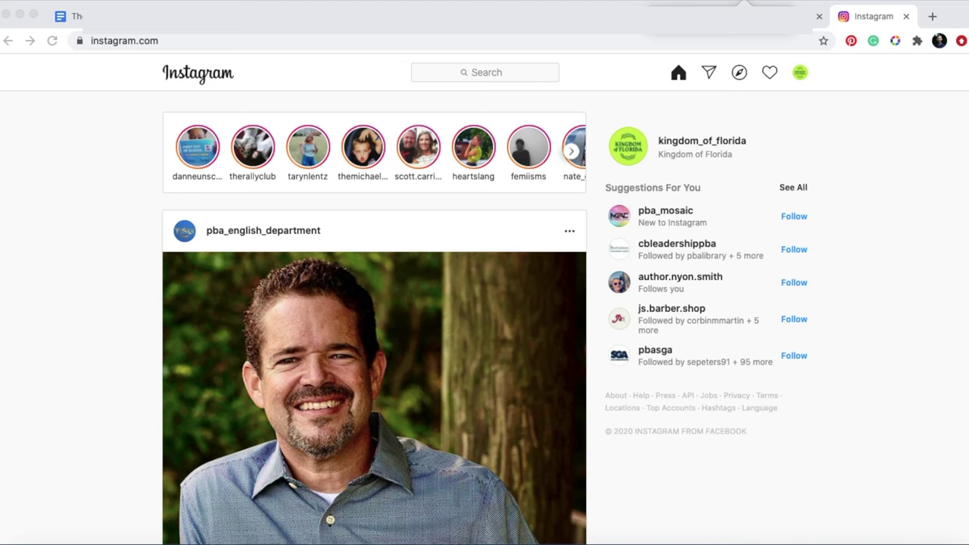
# Step: From the kingdom_of_florida profile's IGTV tab, start uploading a new IGTV video
pyautogui.click(799, 74)
pyautogui.click(716, 102)
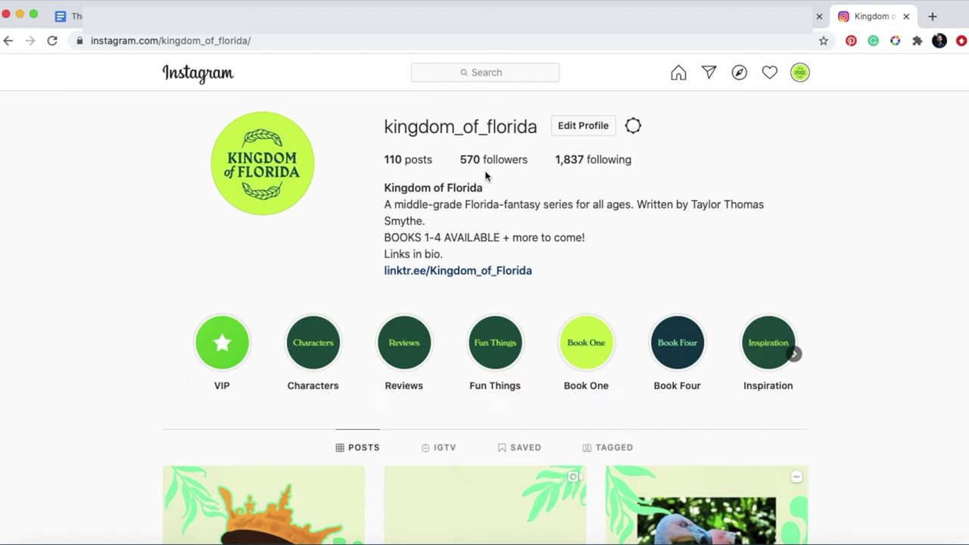
pyautogui.click(440, 450)
pyautogui.scroll(-5, 790, 368)
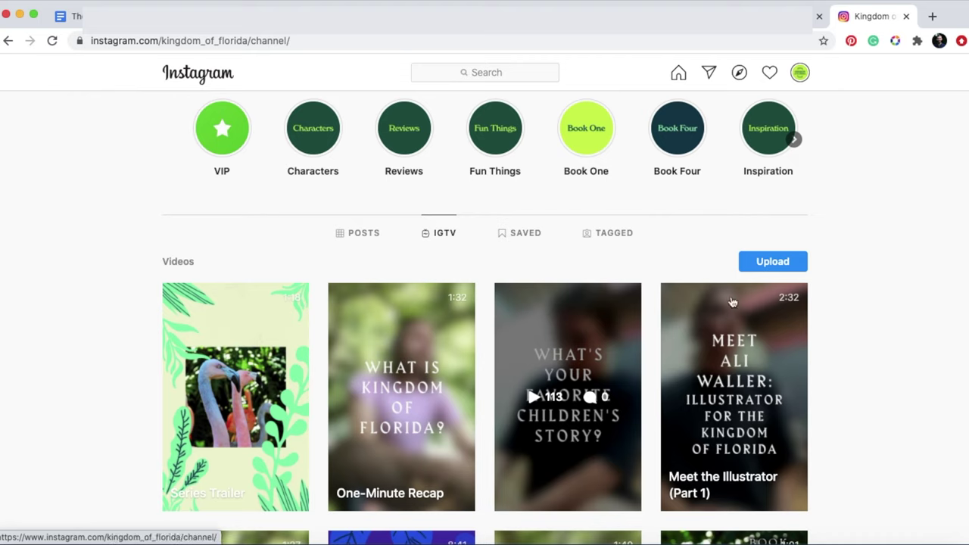
pyautogui.click(781, 269)
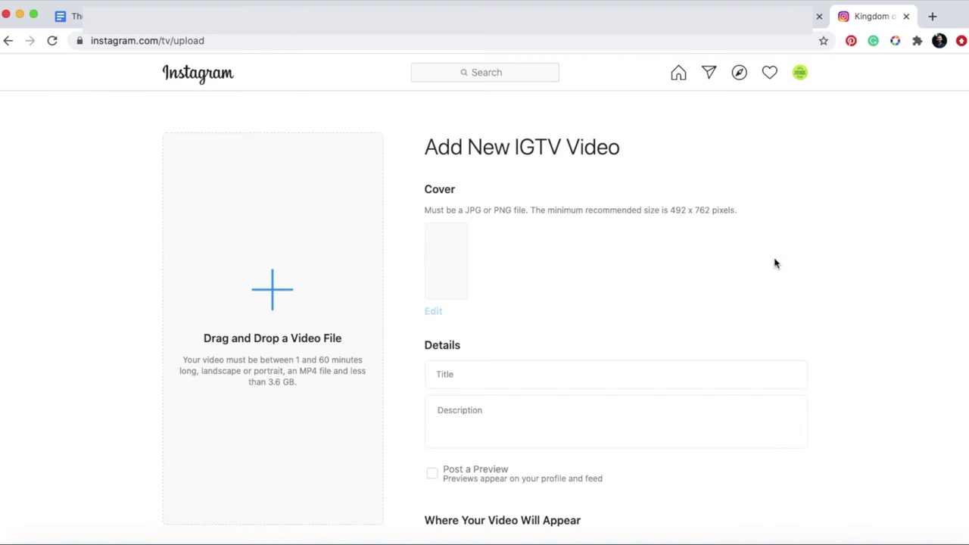
# Step: Choose kof_triumv_rulesIGTV_captions.m4v as the IGTV video to upload
pyautogui.click(272, 266)
pyautogui.click(488, 66)
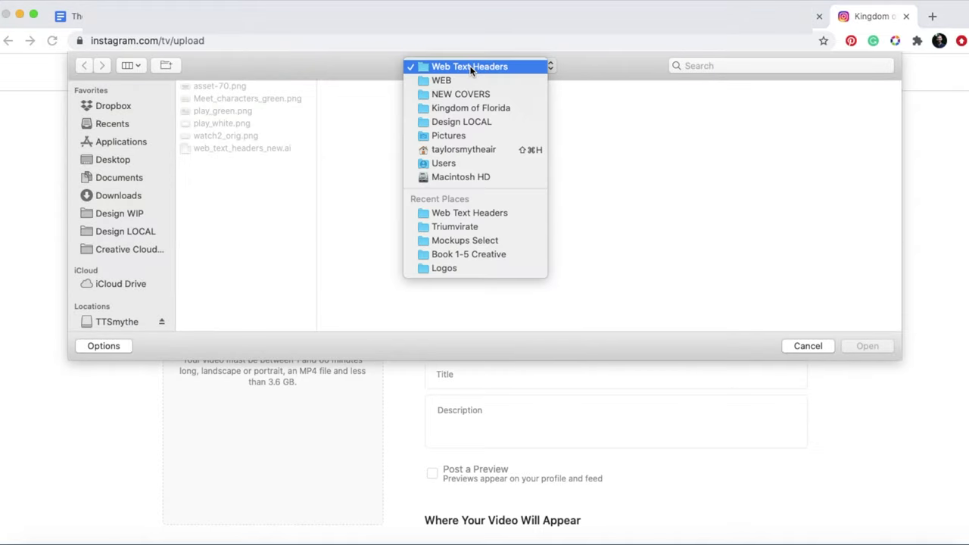
pyautogui.click(659, 145)
pyautogui.moveTo(939, 45); pyautogui.dragTo(651, 153)
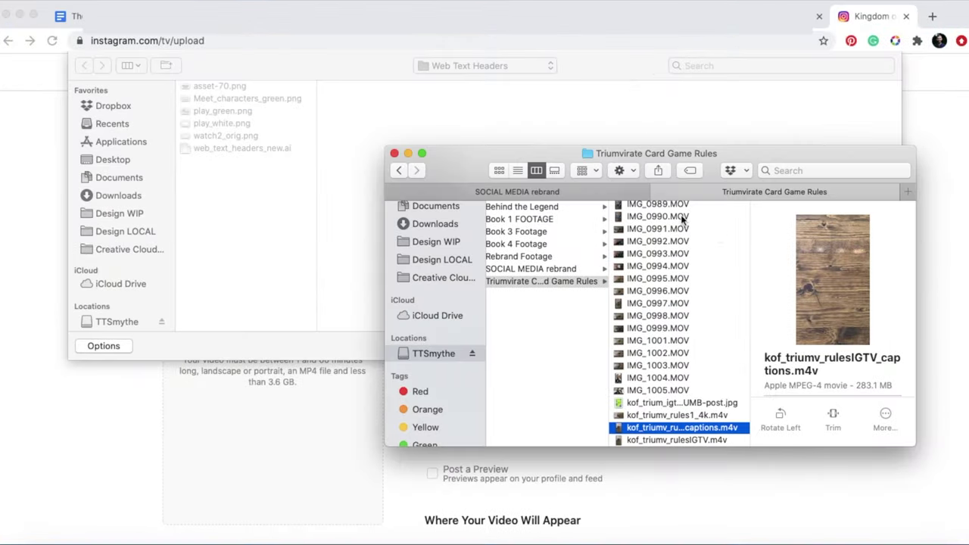
pyautogui.moveTo(671, 431); pyautogui.dragTo(600, 71)
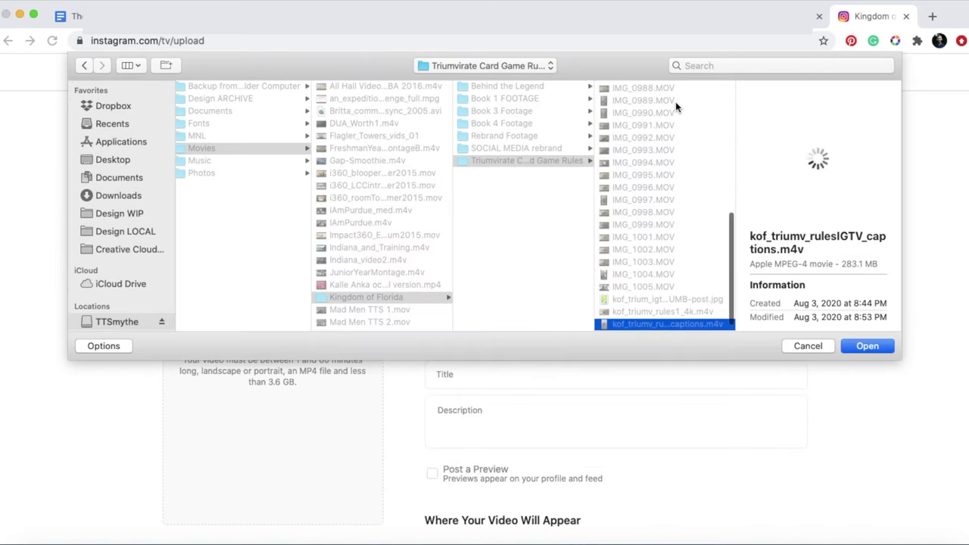
pyautogui.click(862, 345)
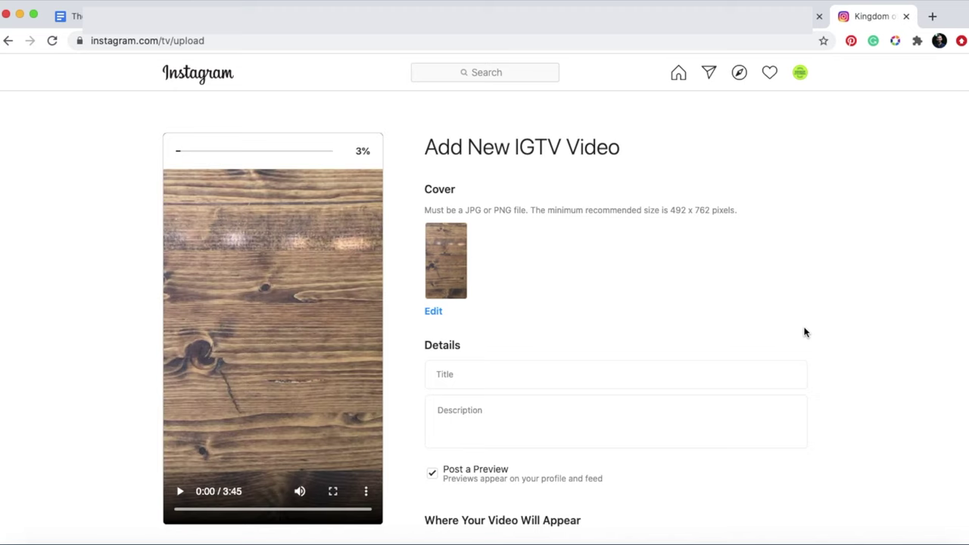
# Step: Replace the video cover with kof_triumv_thumb.jpg from the SOCIAL MEDIA rebrand folder
pyautogui.click(434, 312)
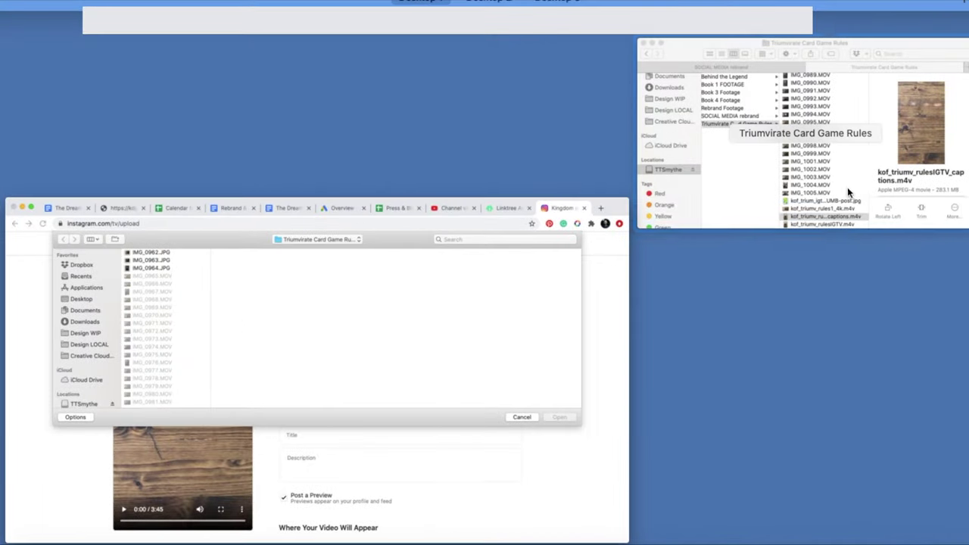
pyautogui.moveTo(761, 40); pyautogui.dragTo(584, 159)
pyautogui.click(537, 191)
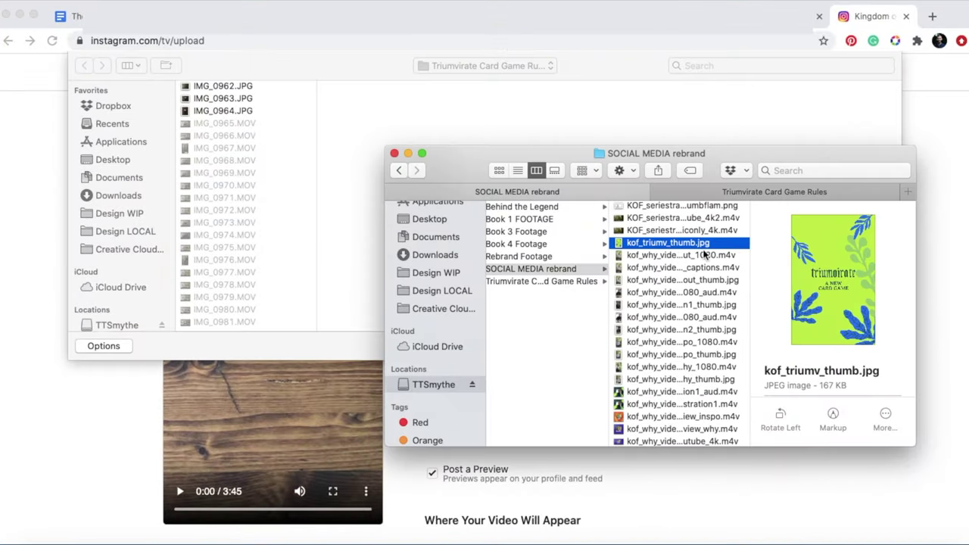
pyautogui.moveTo(685, 243); pyautogui.dragTo(651, 59)
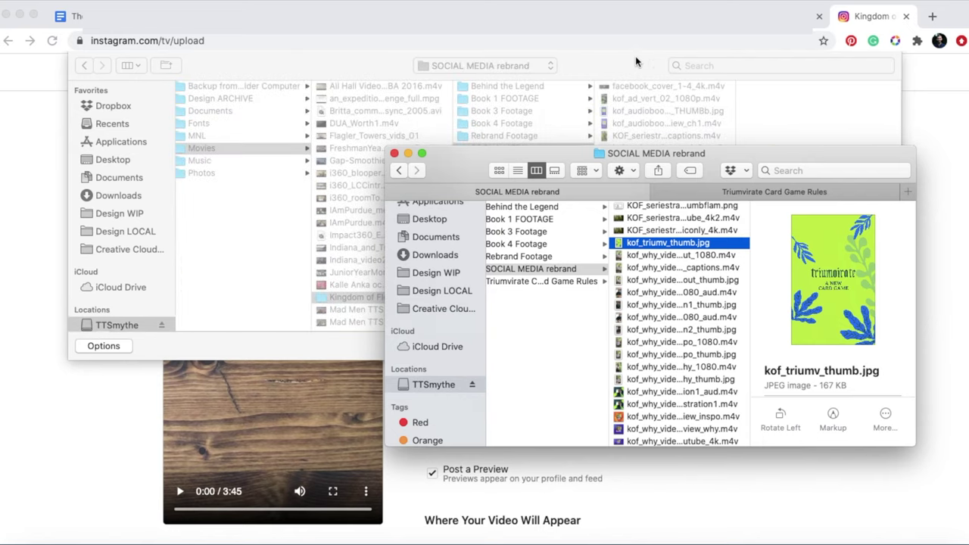
pyautogui.press('Return')
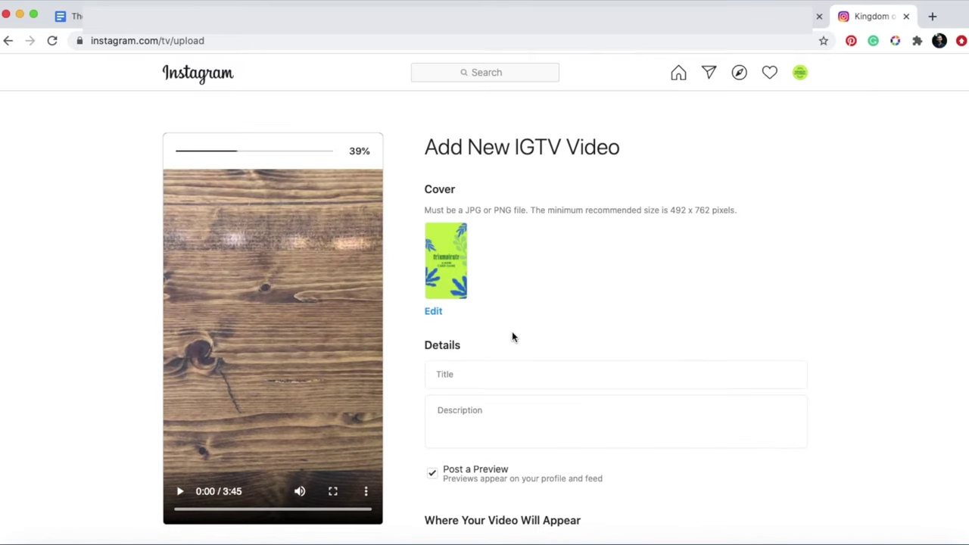
# Step: Enter the IGTV title 'Triumvirate: NEW Card Game + How to Play!'
pyautogui.scroll(-1, 513, 337)
pyautogui.click(480, 347)
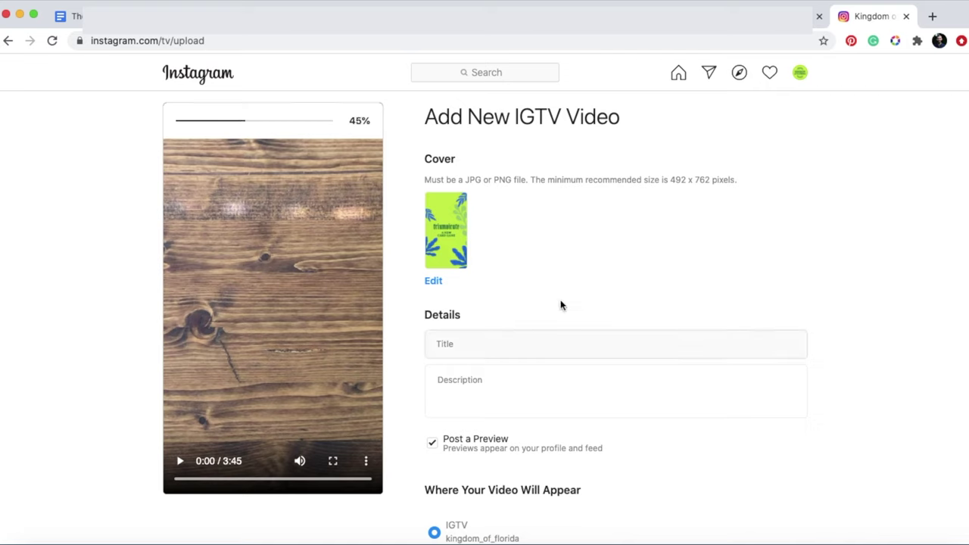
pyautogui.write('Triumvirate: NEW Card Game')
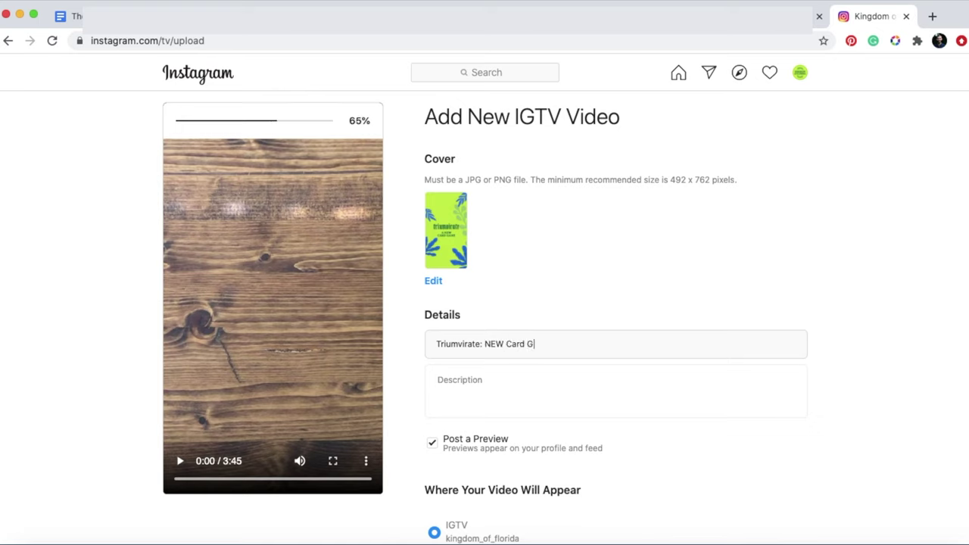
pyautogui.write(' & ')
pyautogui.write('How ')
pyautogui.write('to Play!')
# Step: Select and copy the whole Triumvirate video description in YouTube Studio
pyautogui.click(508, 374)
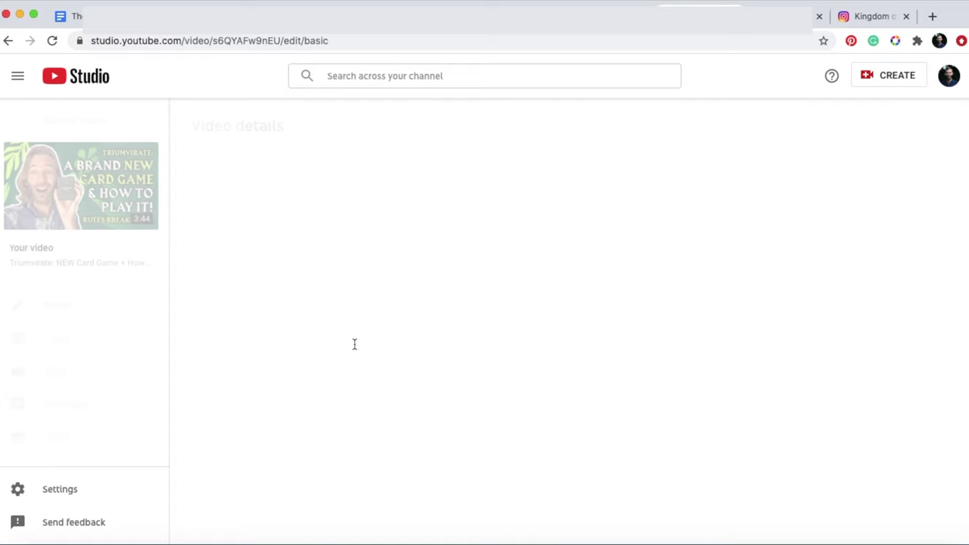
pyautogui.click(317, 347)
pyautogui.scroll(-2, 318, 350)
pyautogui.press('super+a')
pyautogui.press('super+c')
pyautogui.click(384, 292)
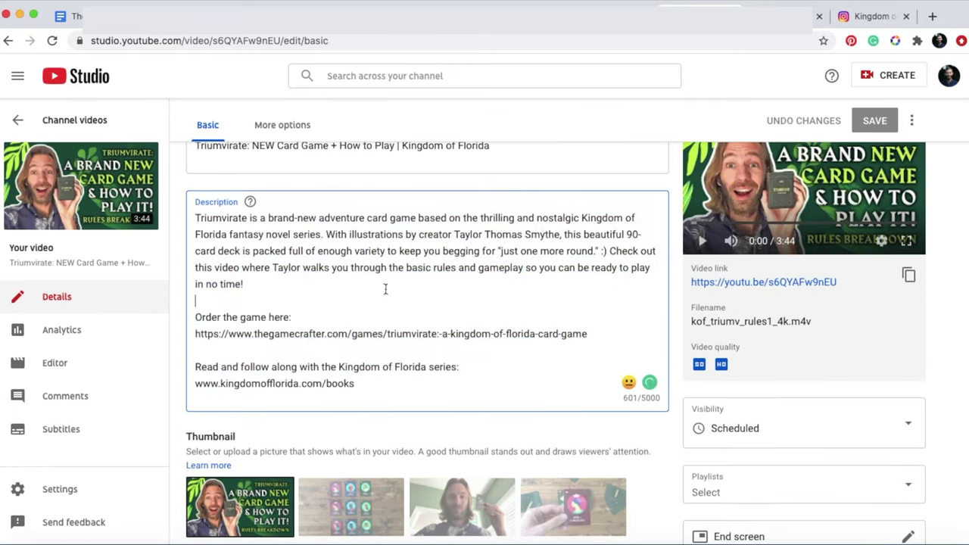
pyautogui.click(871, 15)
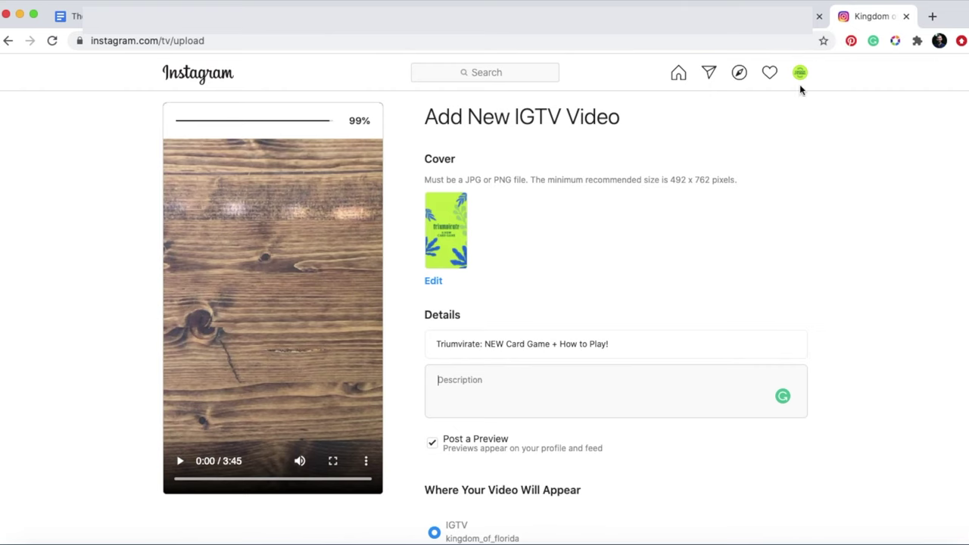
# Step: Paste the copied card game description into the IGTV Description field
pyautogui.click(539, 381)
pyautogui.press('super+v')
pyautogui.scroll(10, 618, 402)
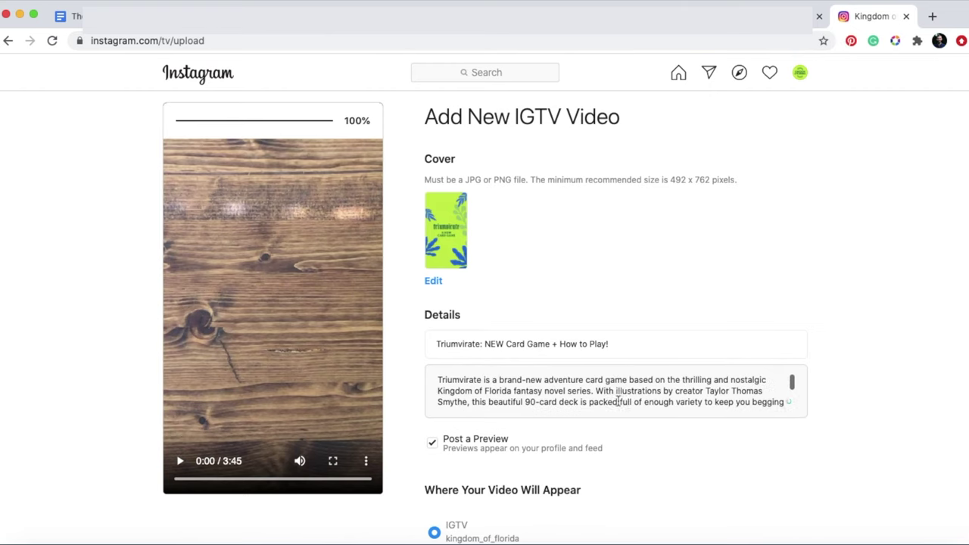
pyautogui.scroll(-5, 621, 394)
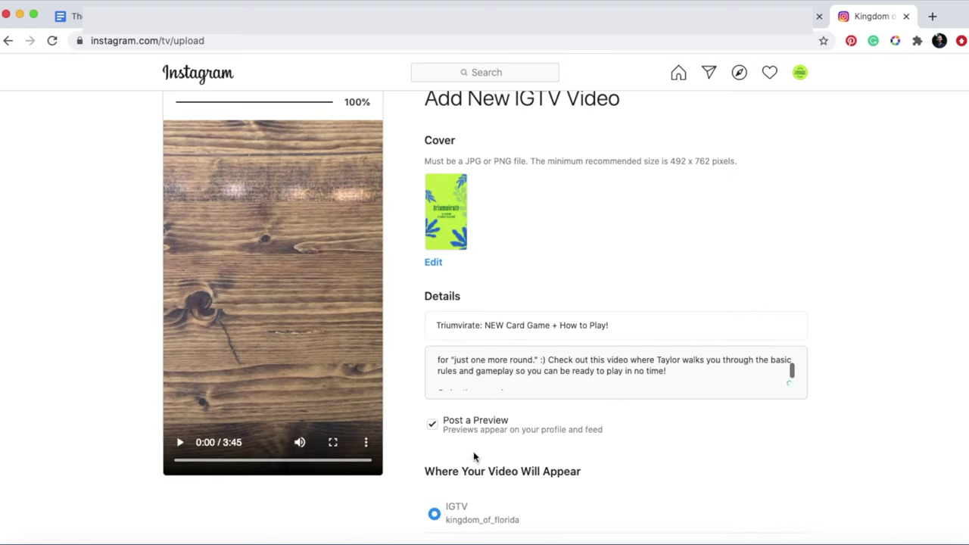
# Step: Toggle the post-preview-to-profile option and save the video as a draft
pyautogui.click(432, 425)
pyautogui.scroll(-5, 496, 429)
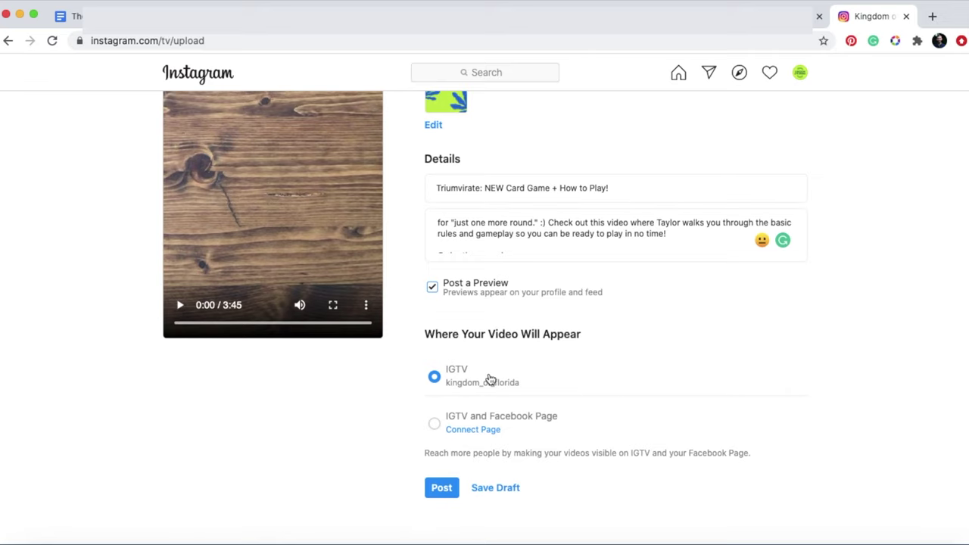
pyautogui.click(505, 489)
pyautogui.scroll(-5, 502, 489)
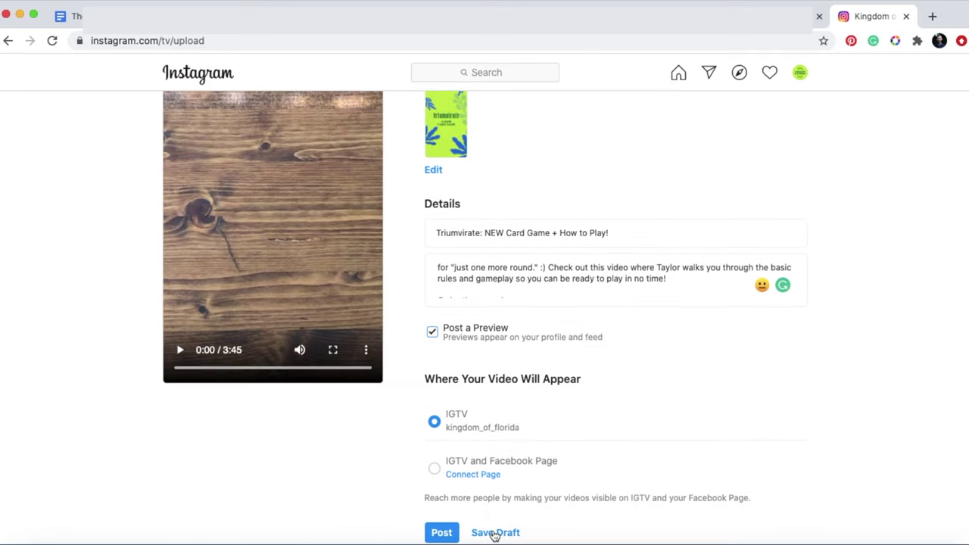
pyautogui.click(502, 490)
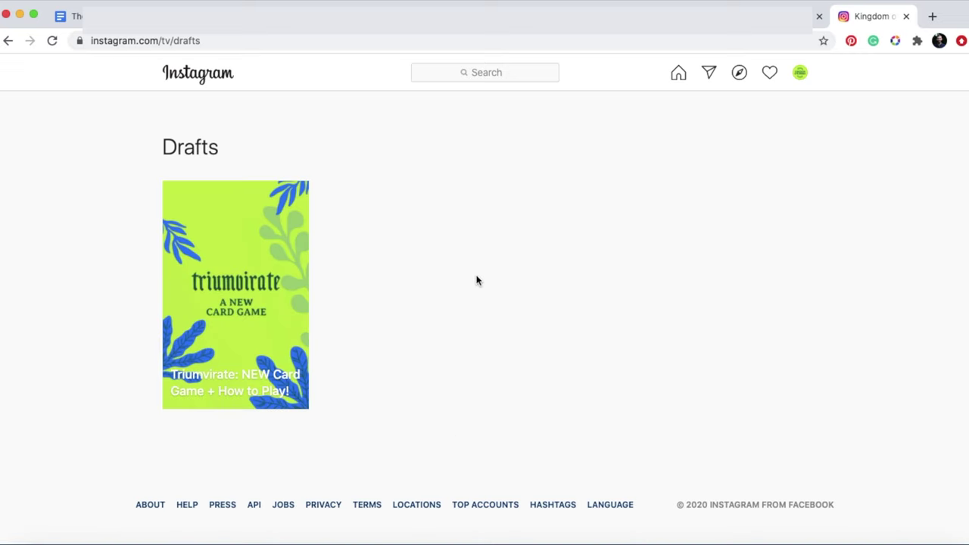
# Step: Open the Triumvirate draft with Edit Video
pyautogui.click(275, 222)
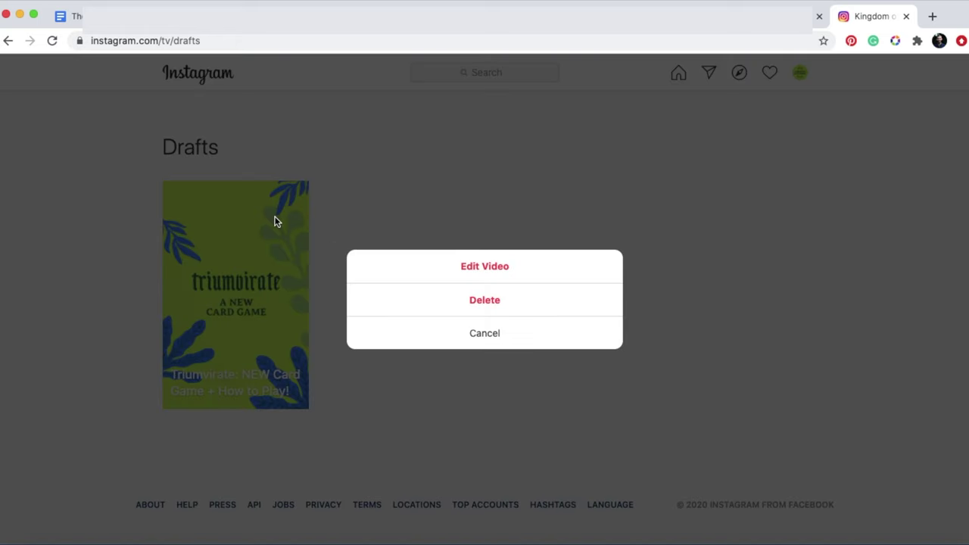
pyautogui.click(493, 266)
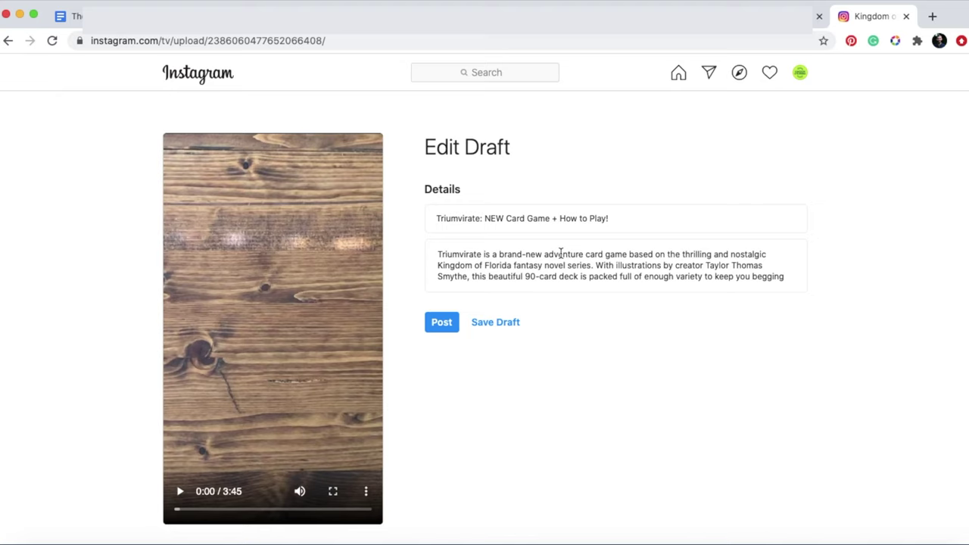
# Step: Save the draft and open the new Triumvirate post from the profile's regular posts
pyautogui.click(502, 326)
pyautogui.scroll(-5, 890, 212)
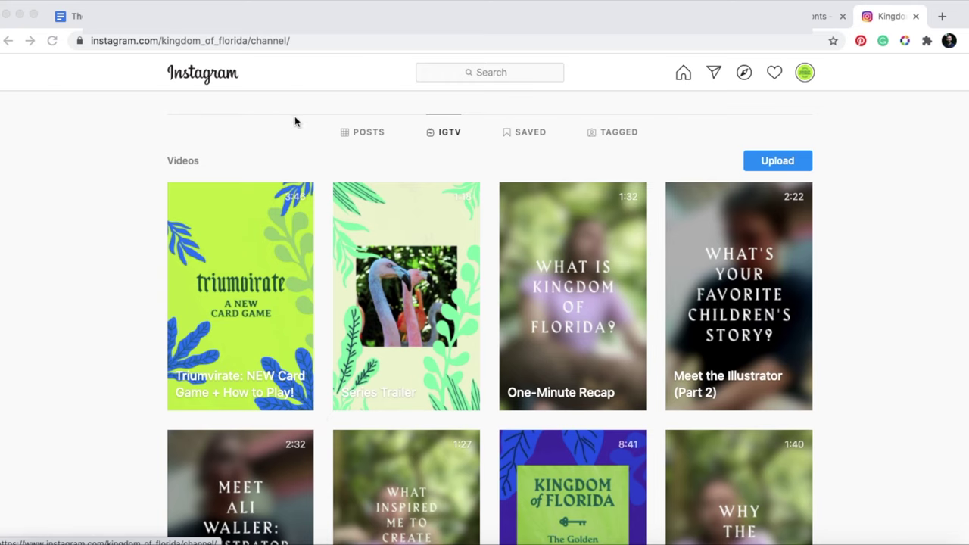
pyautogui.click(368, 134)
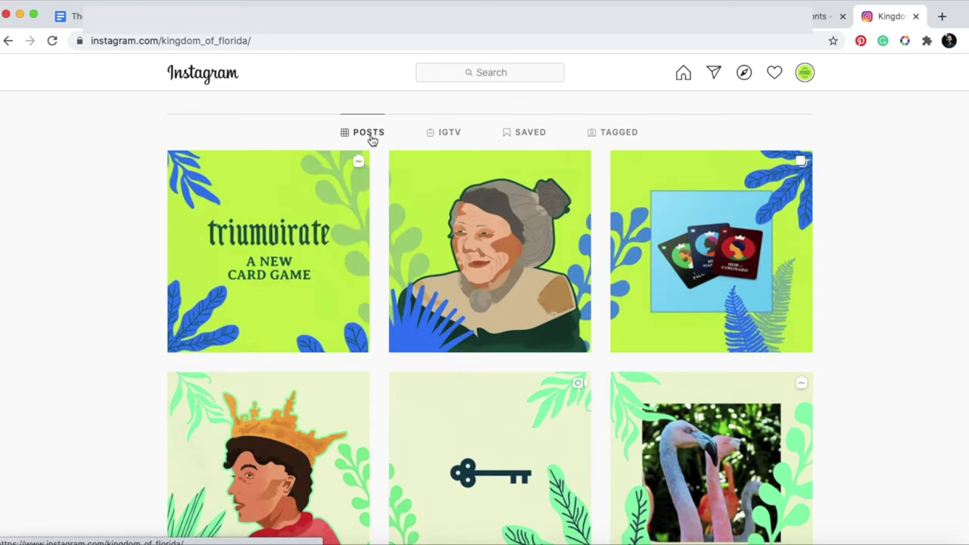
pyautogui.click(294, 169)
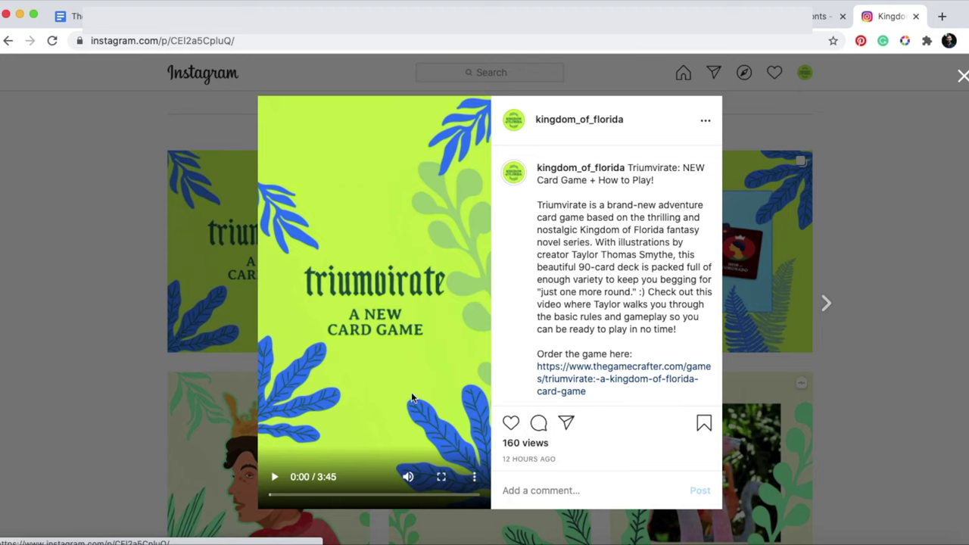
# Step: Play the Triumvirate card-game video for a few seconds, then pause it
pyautogui.click(275, 477)
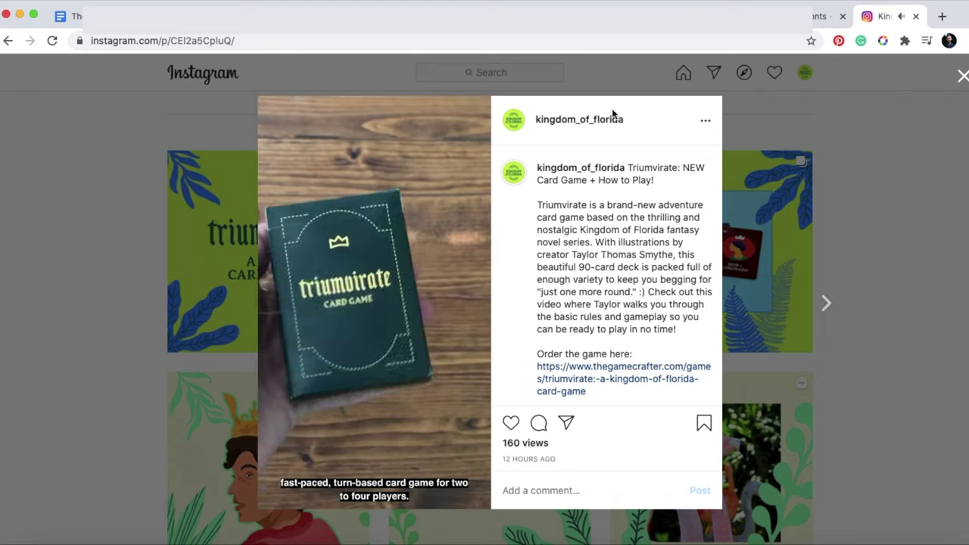
pyautogui.moveTo(328, 453)
pyautogui.click(274, 477)
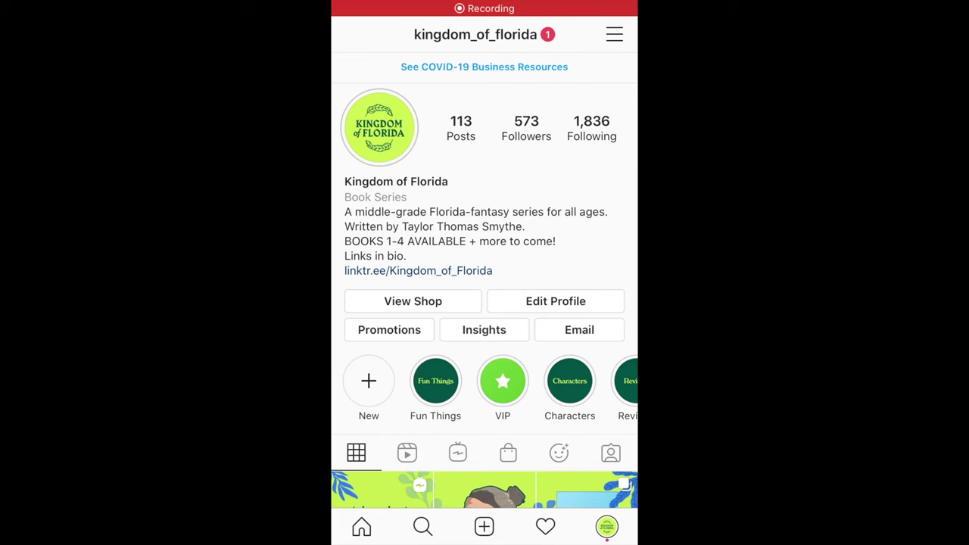
pyautogui.scroll(-5, 484, 303)
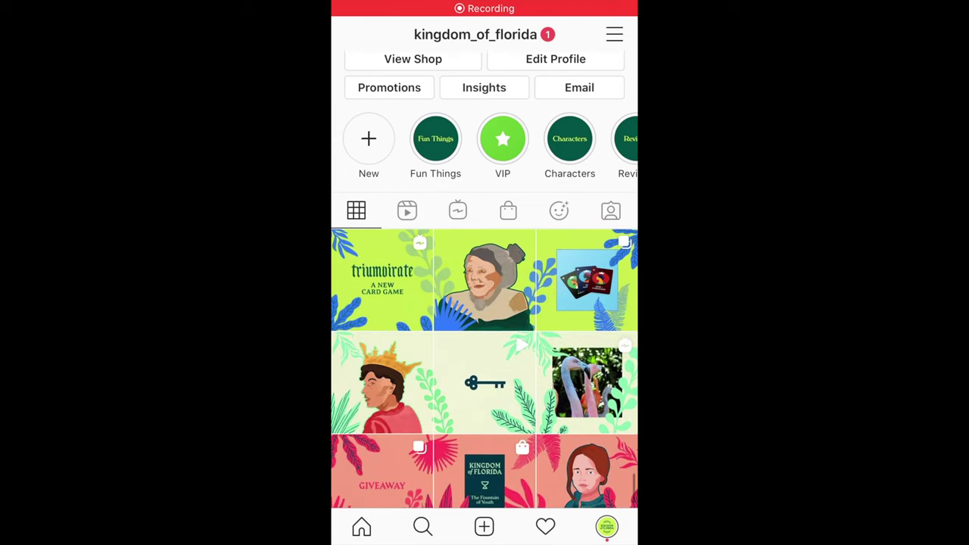
pyautogui.click(458, 211)
pyautogui.scroll(-2, 484, 303)
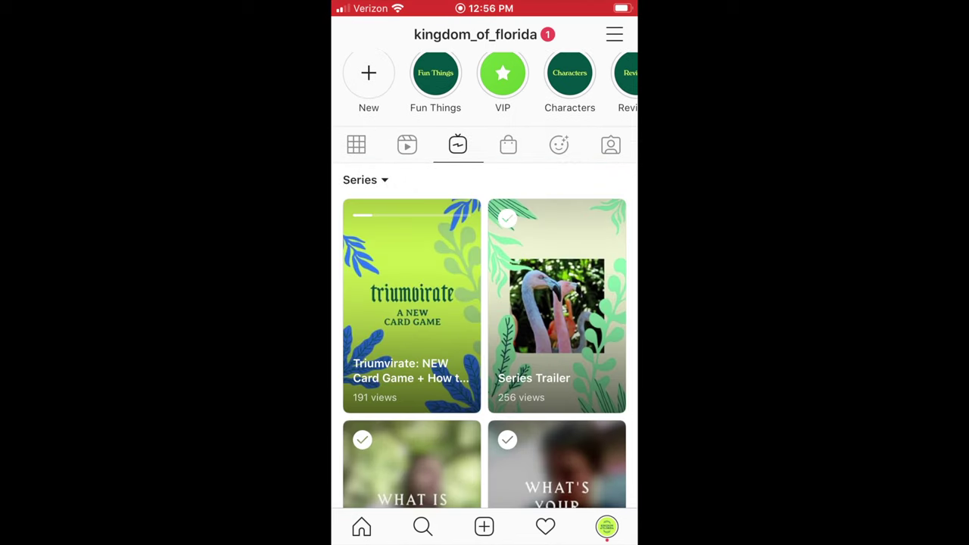
pyautogui.scroll(-1, 485, 303)
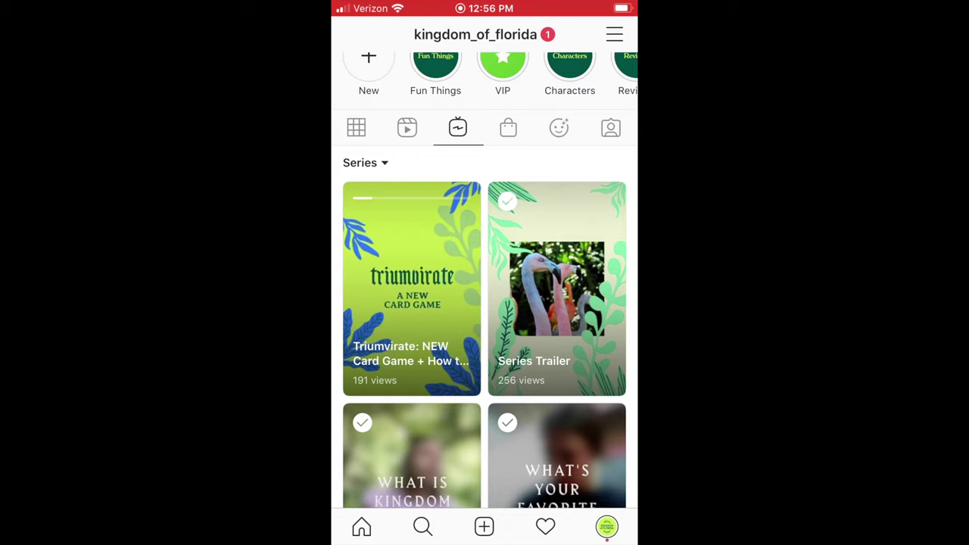
pyautogui.click(411, 288)
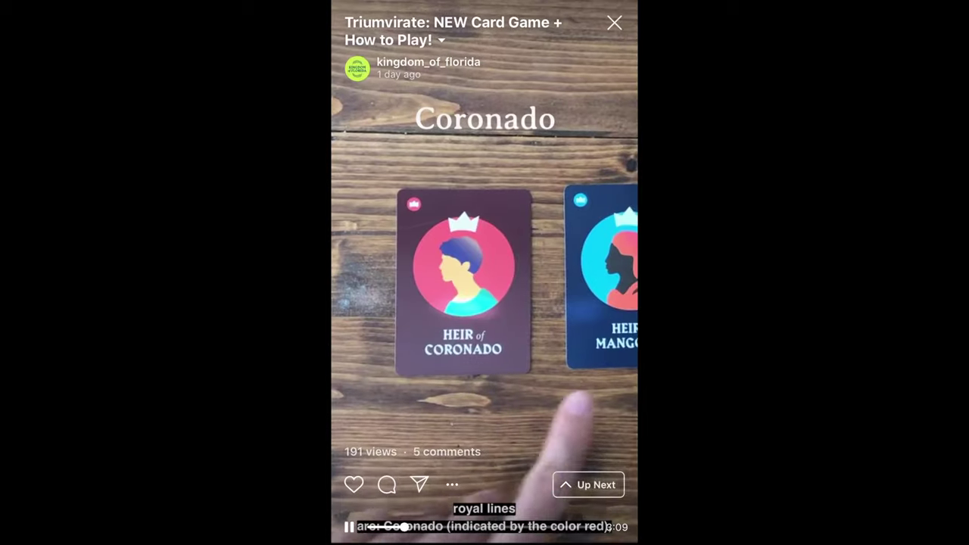
pyautogui.click(442, 40)
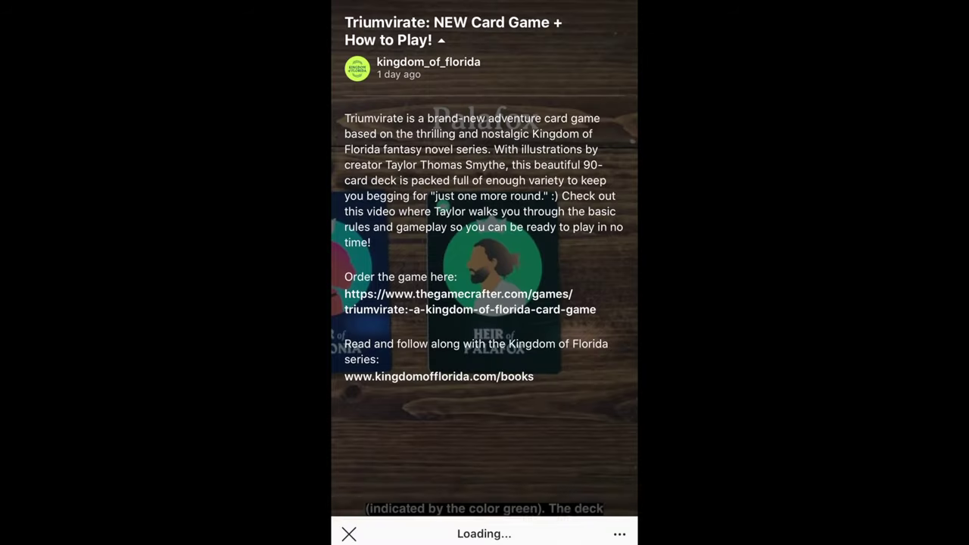
pyautogui.click(441, 41)
pyautogui.click(614, 22)
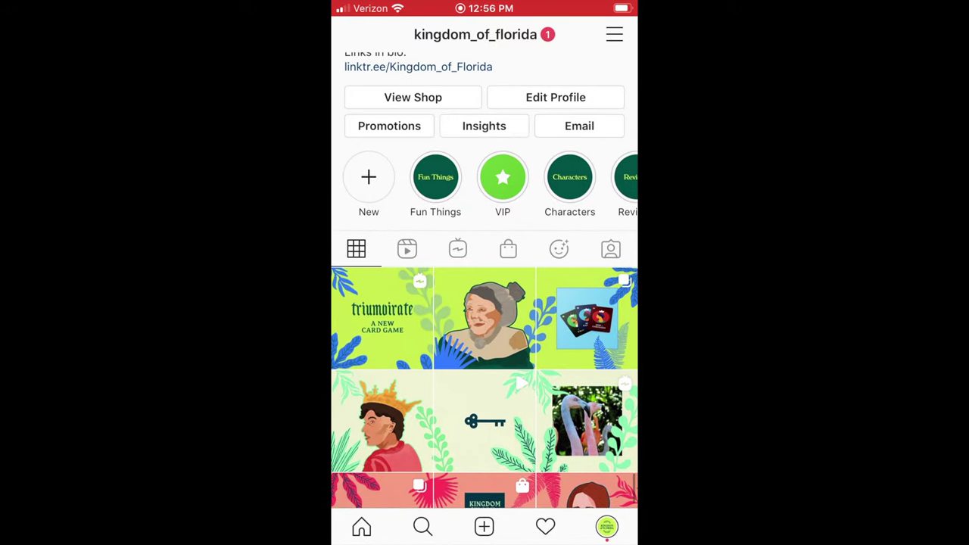
pyautogui.click(383, 318)
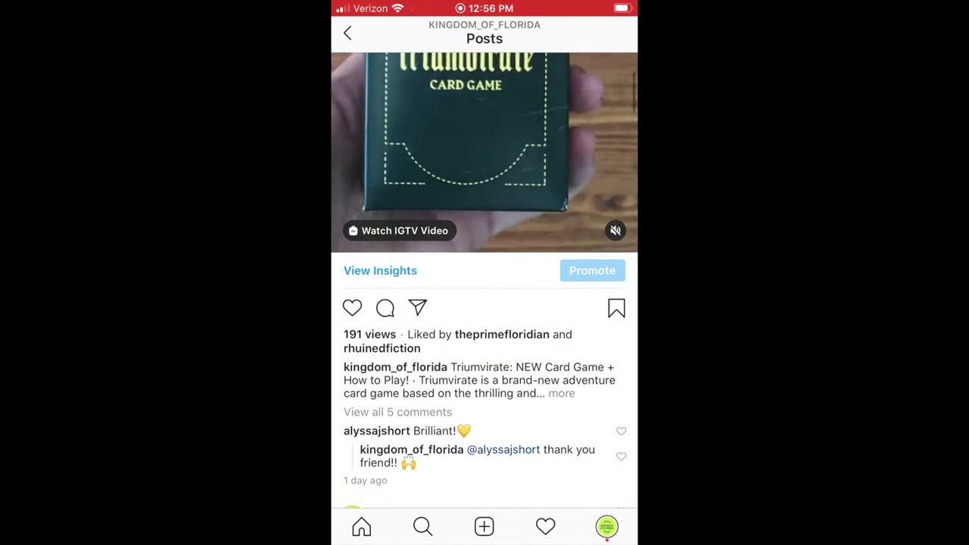
pyautogui.click(561, 473)
pyautogui.scroll(-1, 484, 303)
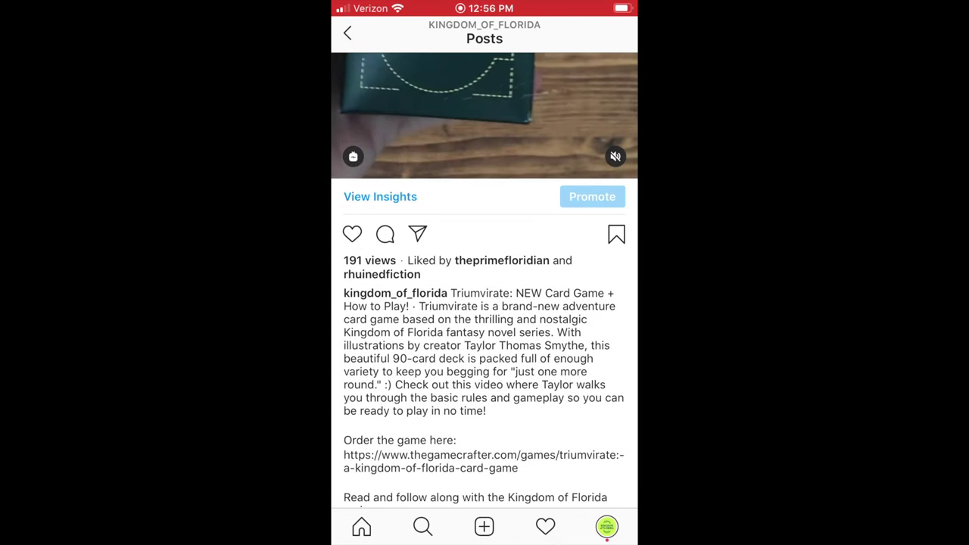
pyautogui.scroll(5, 485, 303)
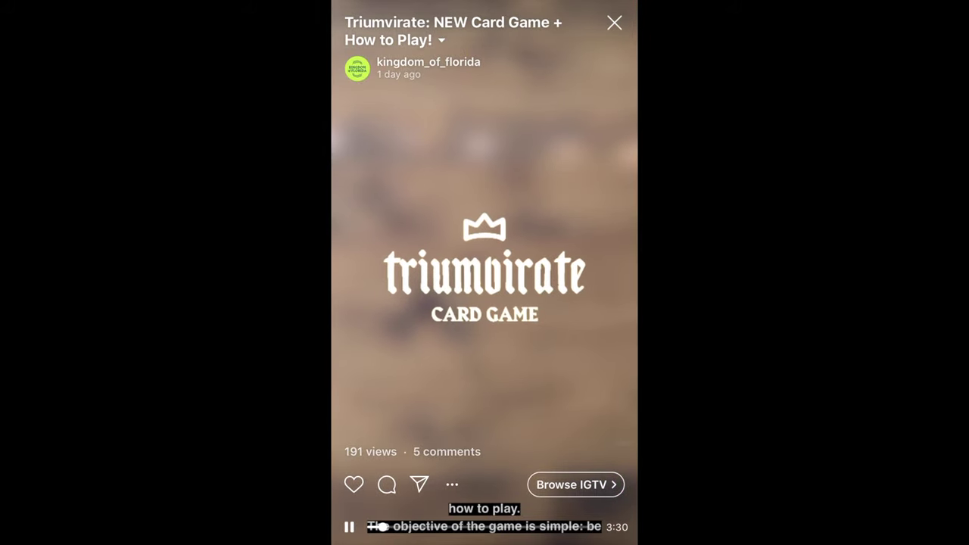
pyautogui.click(614, 23)
pyautogui.click(346, 33)
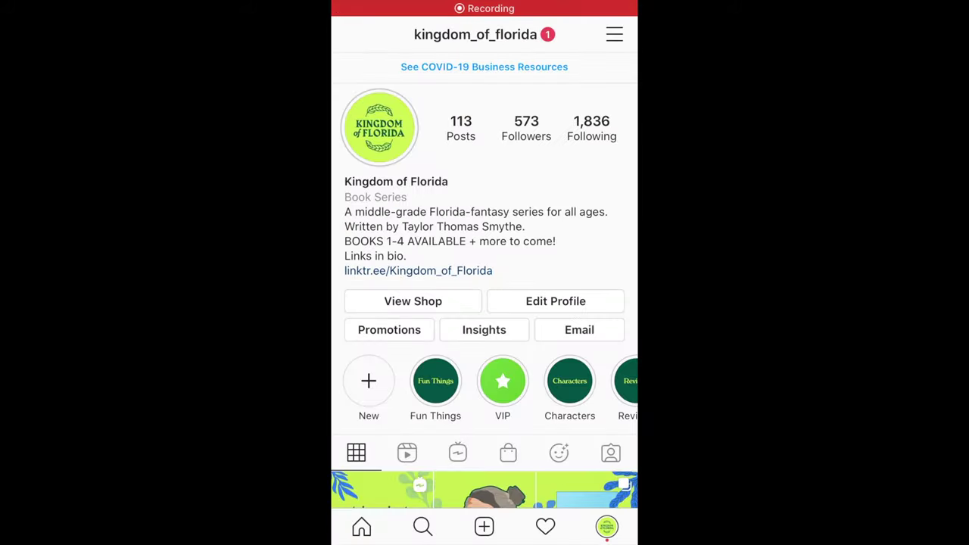
pyautogui.scroll(-5, 485, 303)
# Step: Close the Gradient panel, deselect everything, and scroll down to the flamingo page 4
pyautogui.click(457, 210)
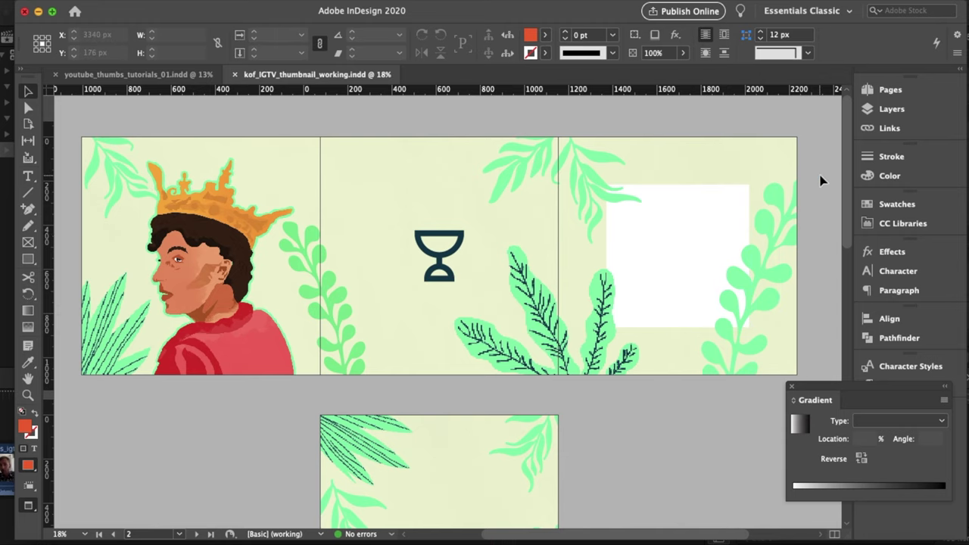
pyautogui.scroll(-1, 822, 180)
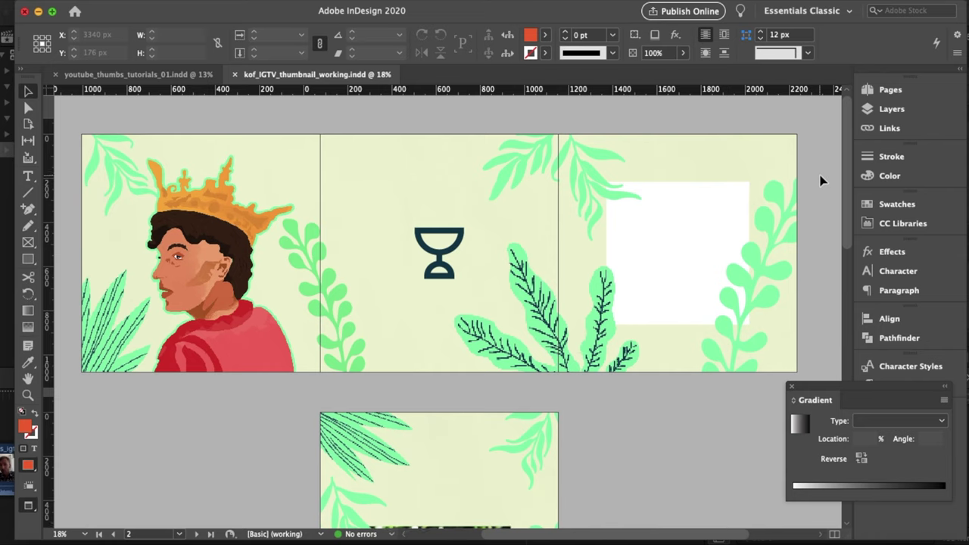
pyautogui.scroll(-3, 822, 180)
pyautogui.click(793, 386)
pyautogui.click(817, 226)
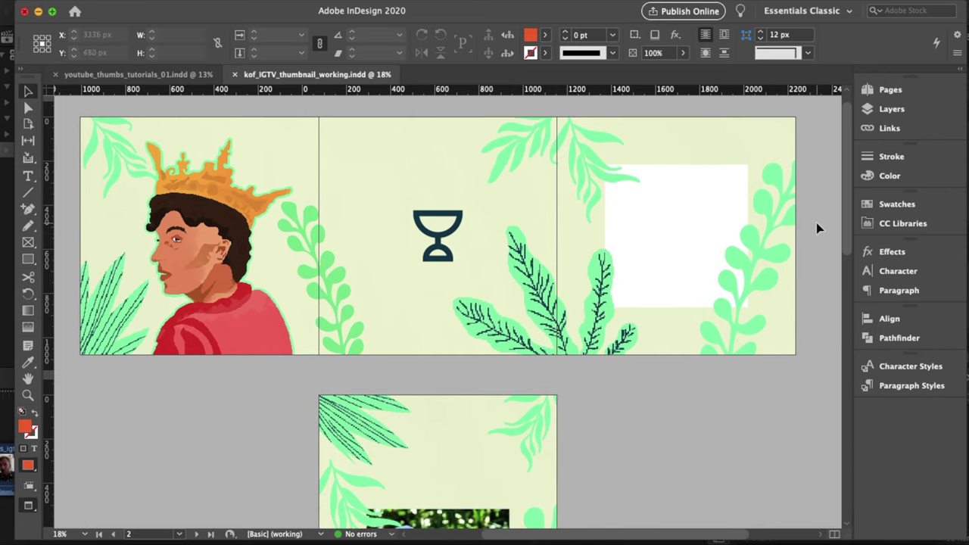
pyautogui.scroll(-1, 817, 227)
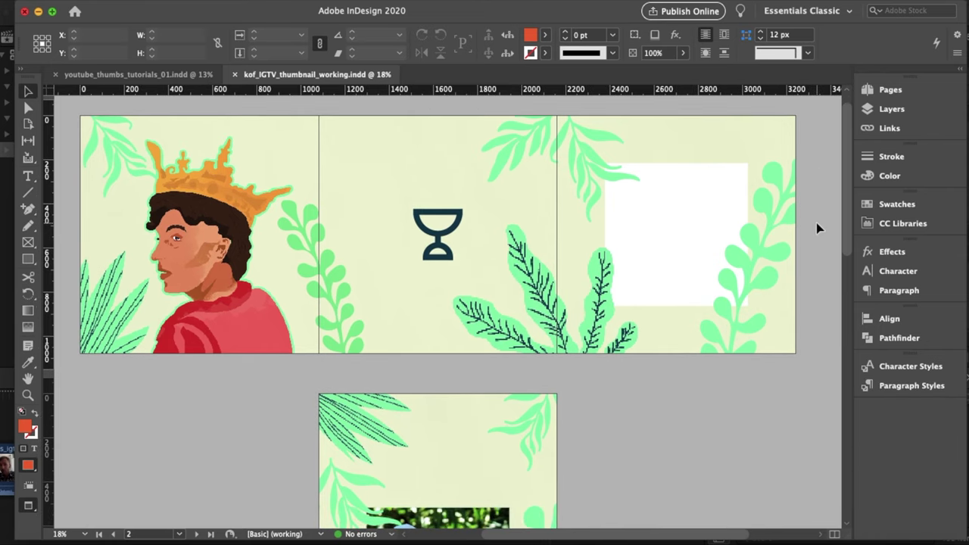
pyautogui.scroll(-5, 816, 235)
pyautogui.scroll(-2, 815, 256)
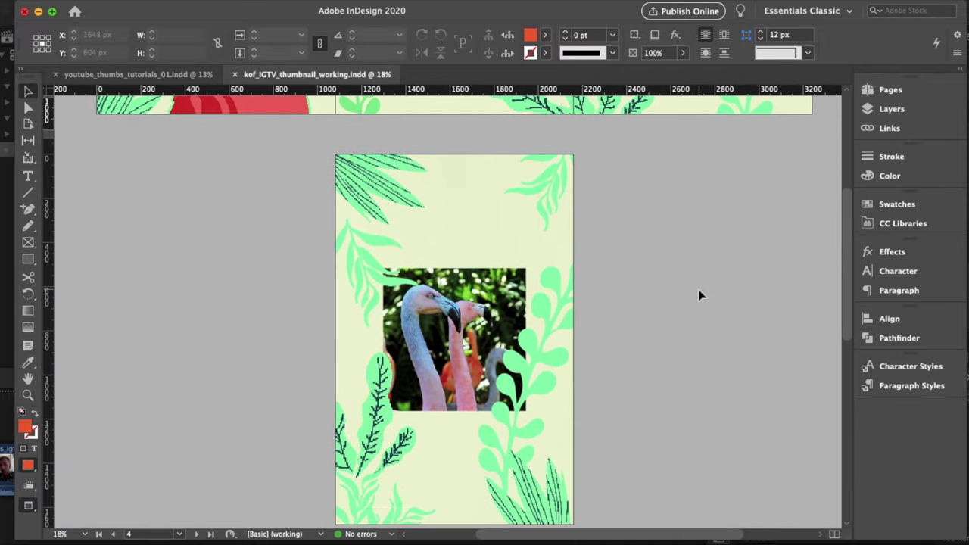
# Step: Scroll the InDesign layout down to the page 5 flamingo cover mock-up
pyautogui.scroll(-1, 698, 289)
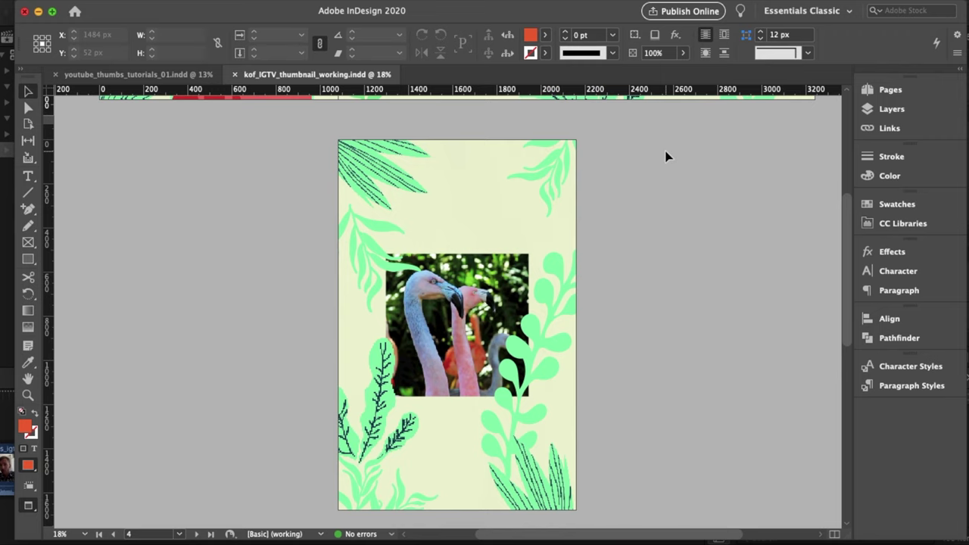
pyautogui.scroll(2, 637, 167)
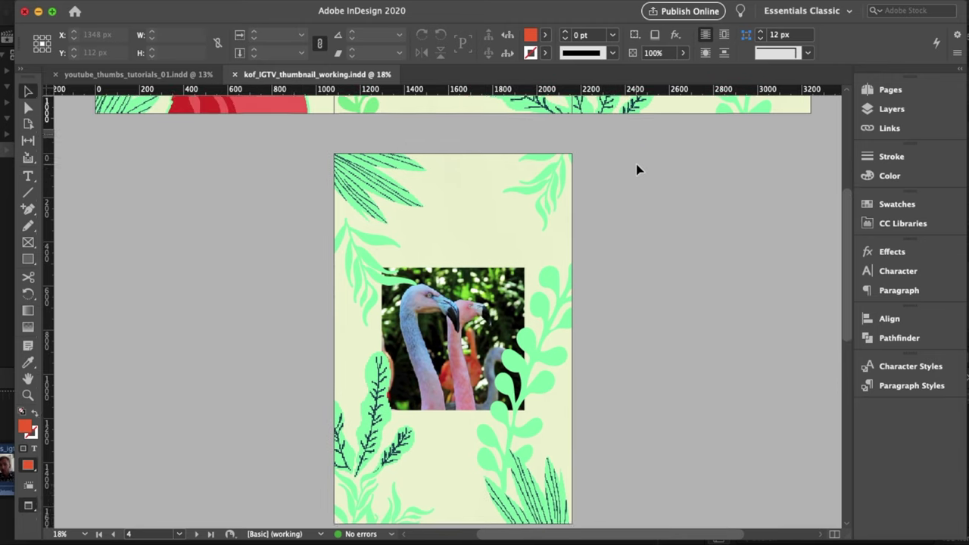
pyautogui.scroll(-15, 636, 169)
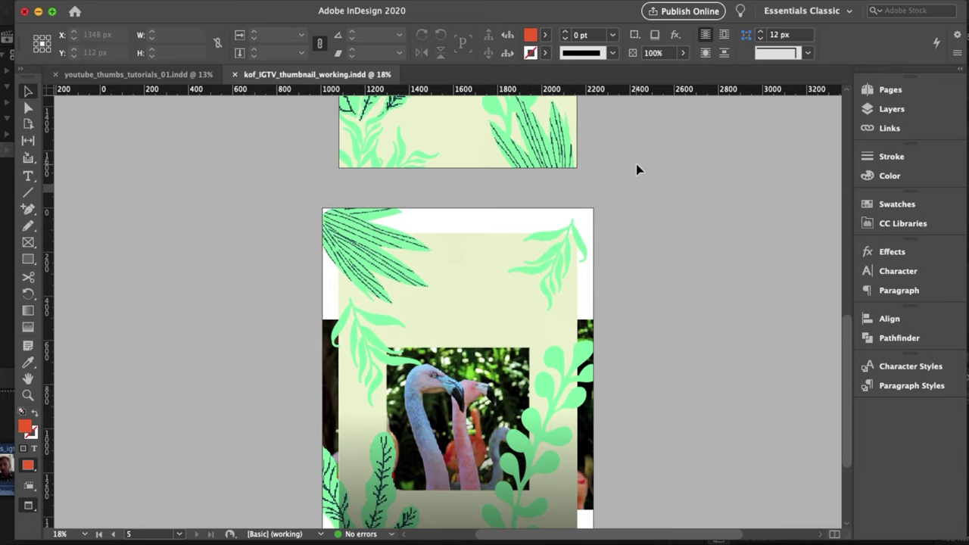
# Step: Zoom out, switch to Normal screen mode to show guides and frames, and scroll back up
pyautogui.scroll(-5, 636, 169)
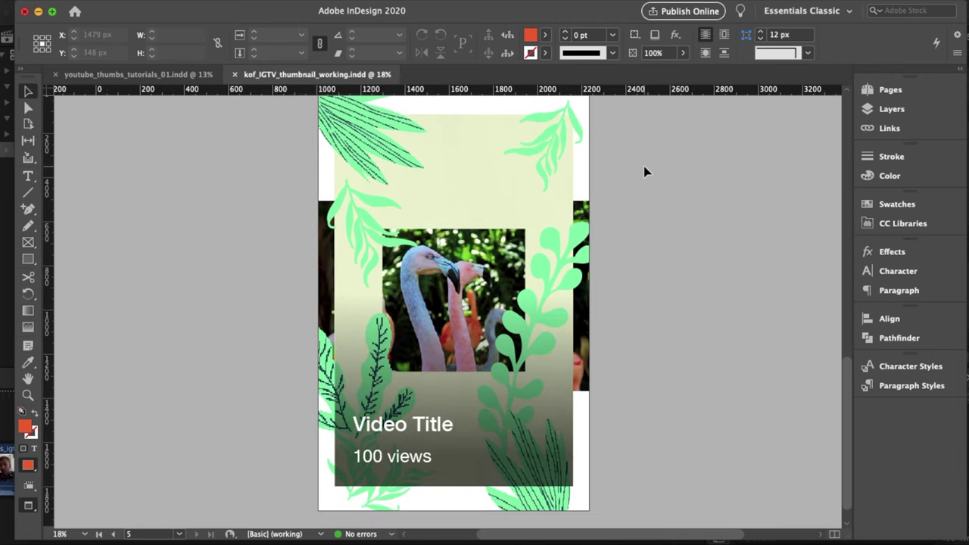
pyautogui.press('super+minus')
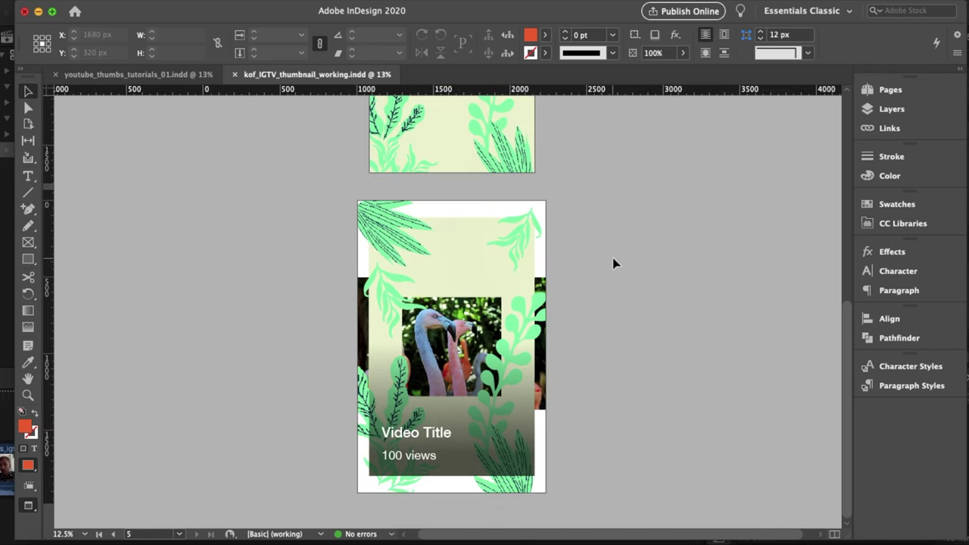
pyautogui.press('w')
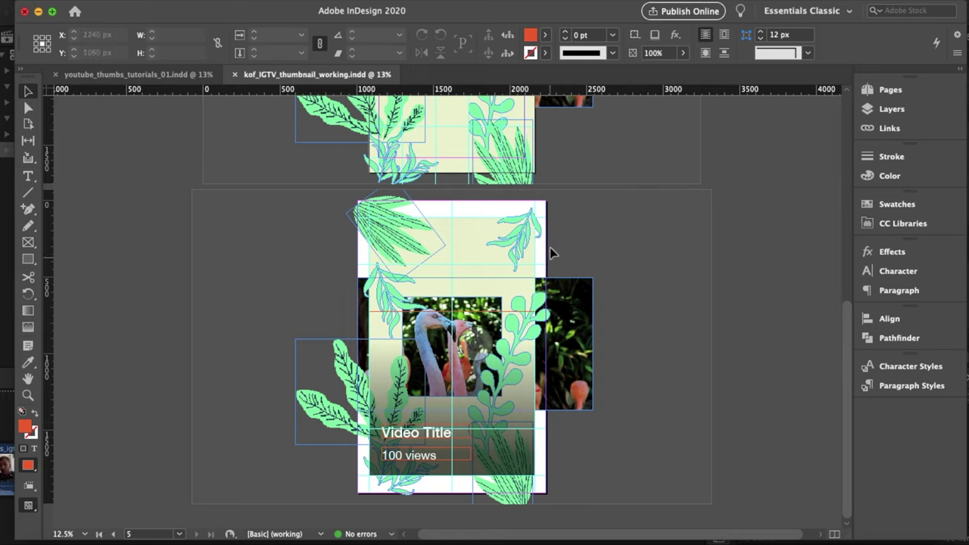
pyautogui.scroll(1, 570, 290)
pyautogui.scroll(15, 569, 290)
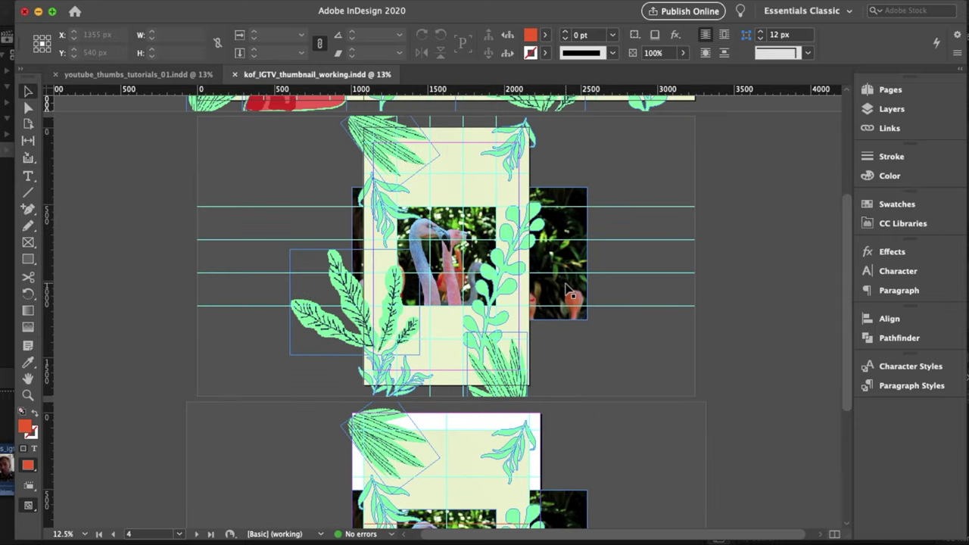